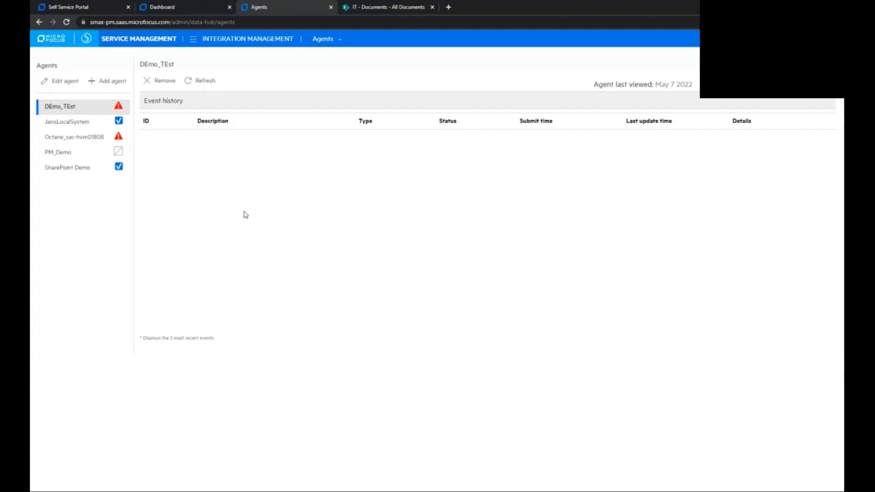
click(193, 40)
click(127, 266)
click(114, 82)
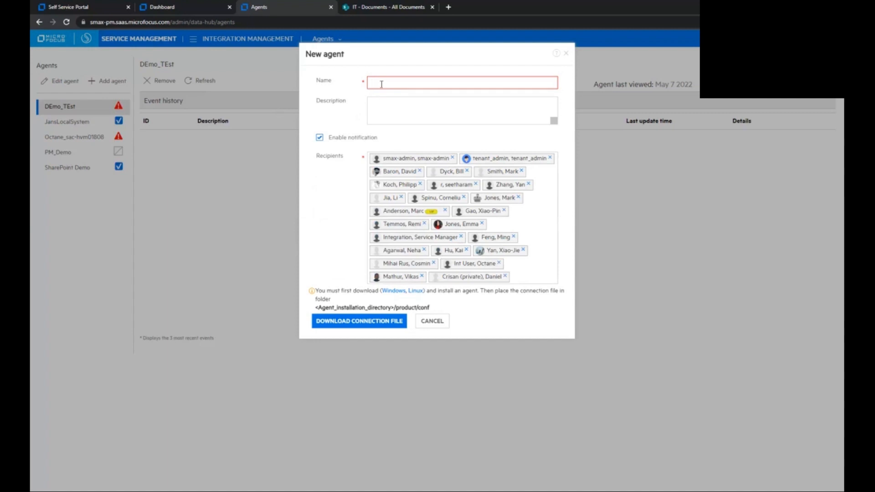
text(MyToolConnecnt)
click(319, 137)
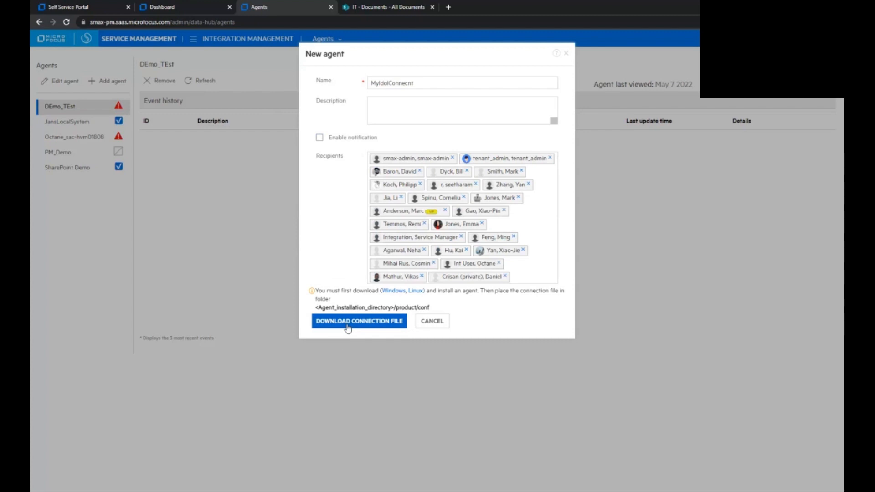
click(432, 322)
- Select the SharePoint Demo agent and switch to the Endpoints page of integration management
click(66, 172)
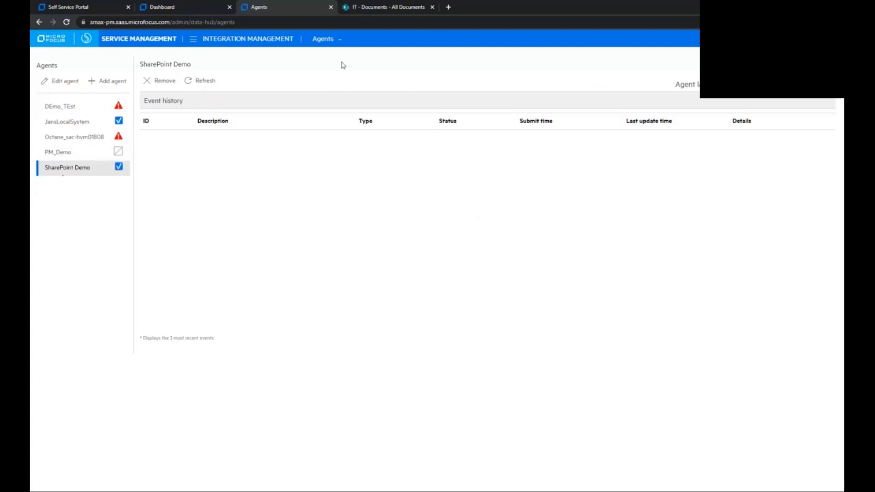
click(337, 39)
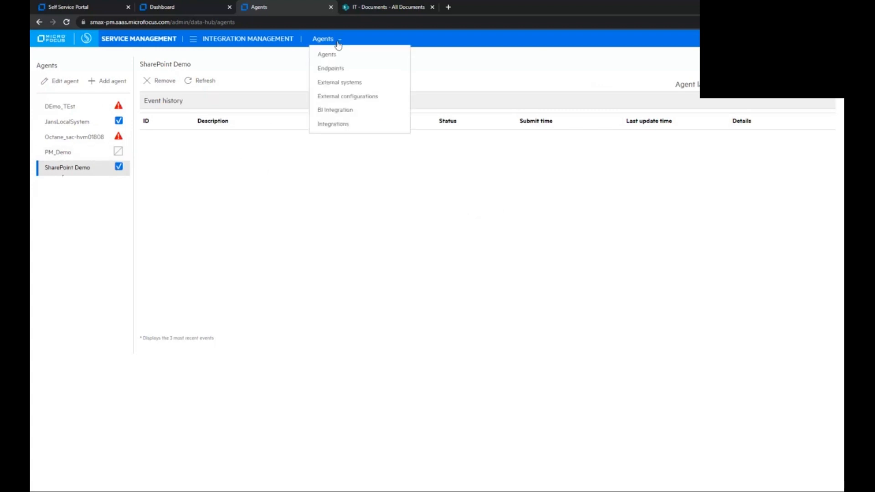
click(340, 71)
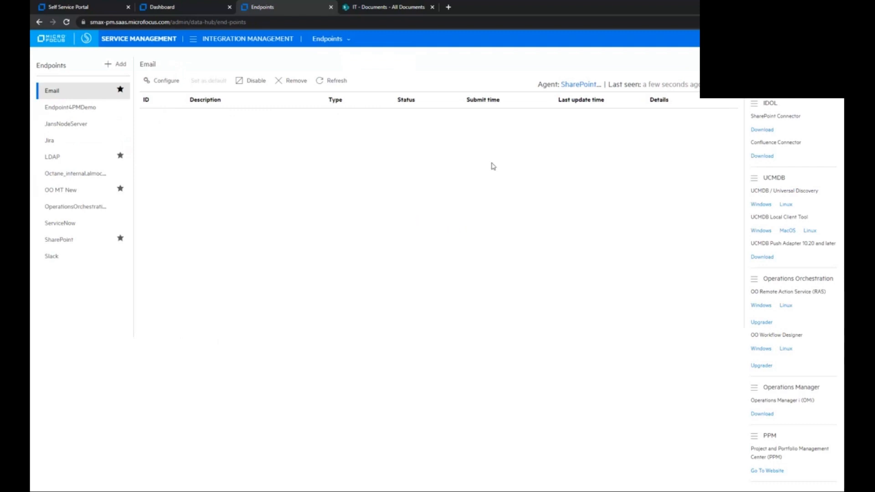
click(324, 43)
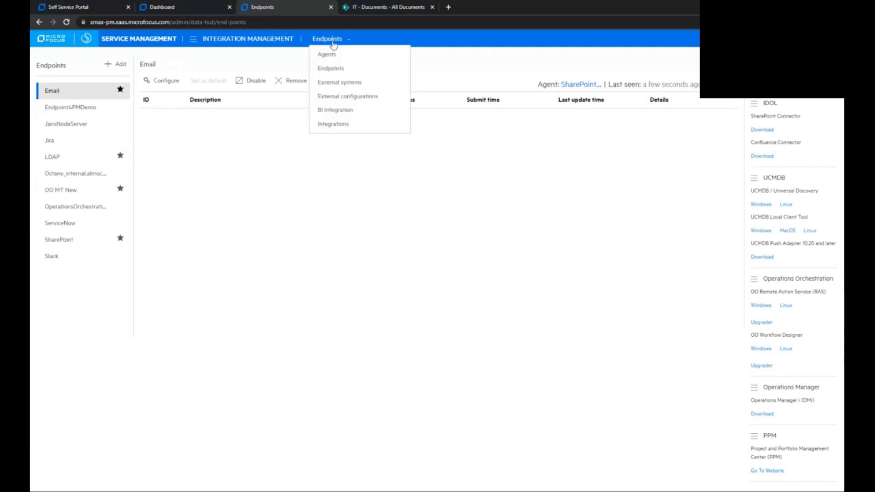
click(341, 70)
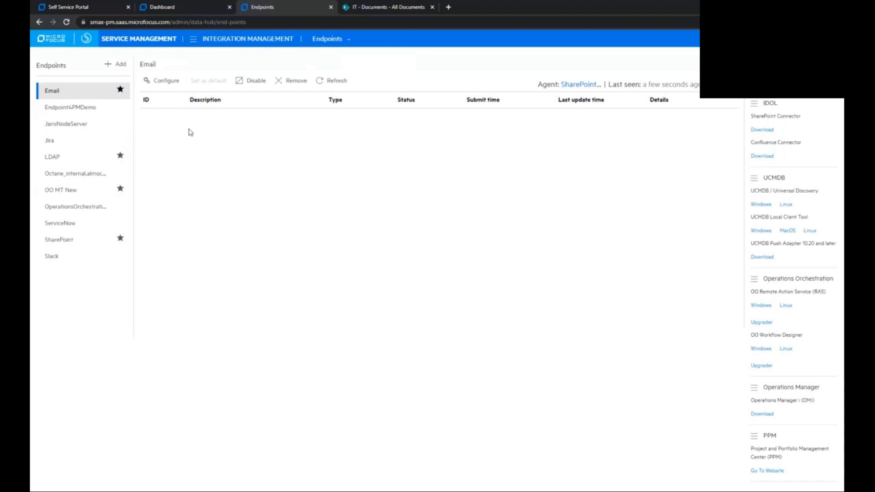
- Start adding a new Knowledge Indexing endpoint that runs on the SharePoint Demo agent
click(120, 64)
click(450, 82)
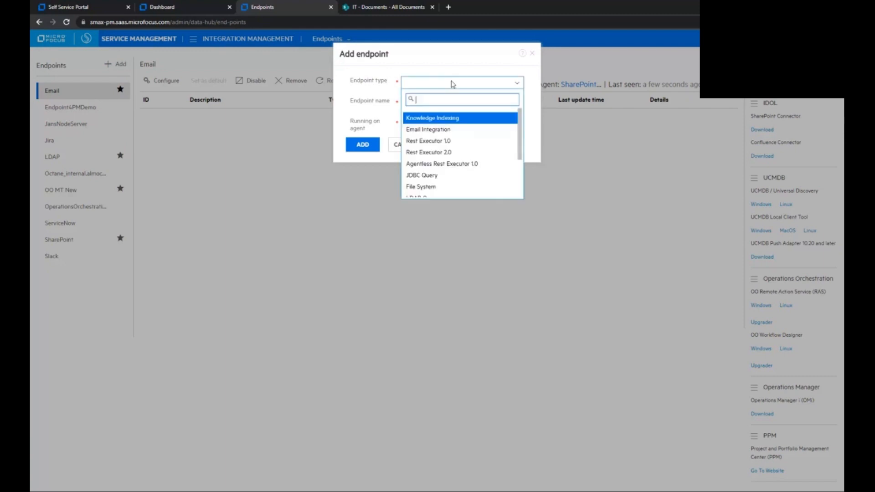
click(444, 120)
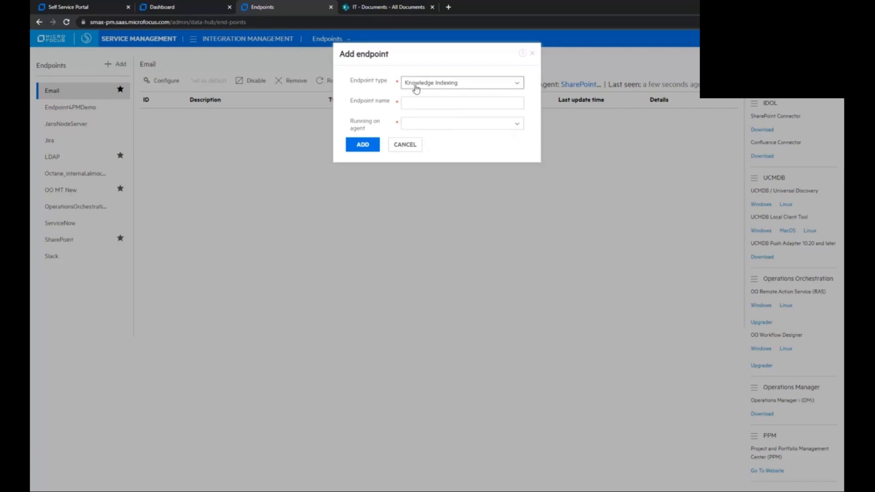
click(444, 102)
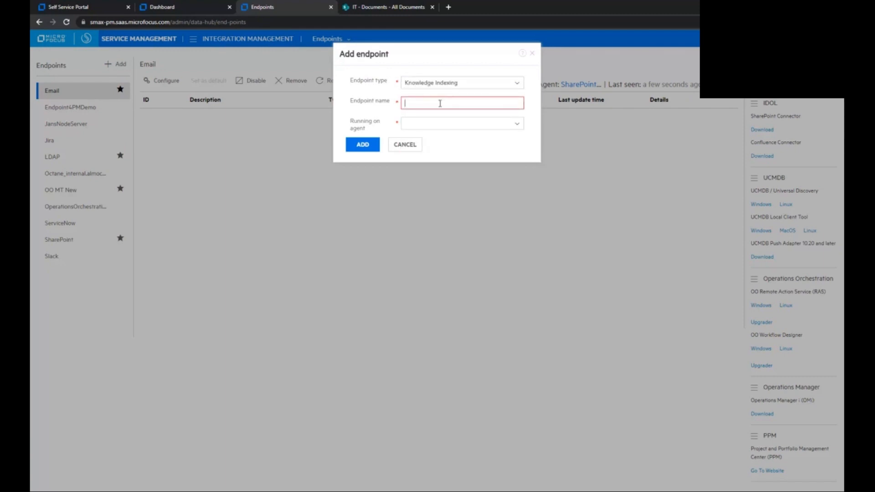
click(440, 124)
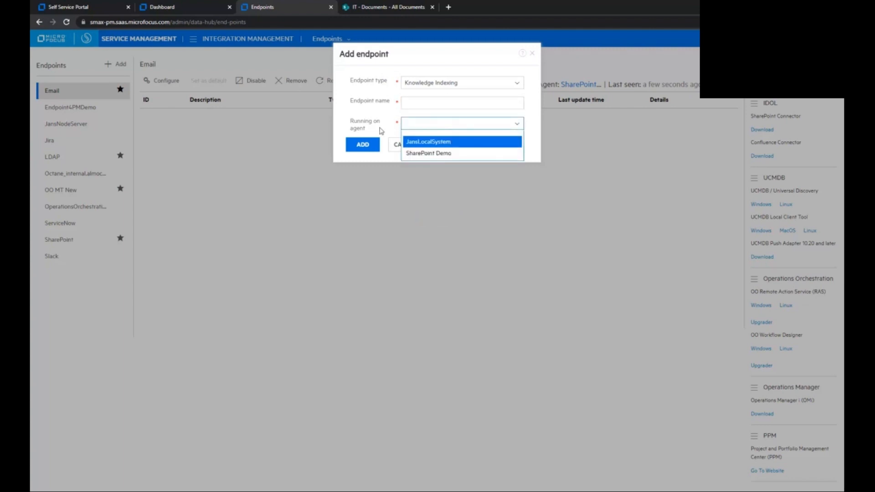
click(433, 159)
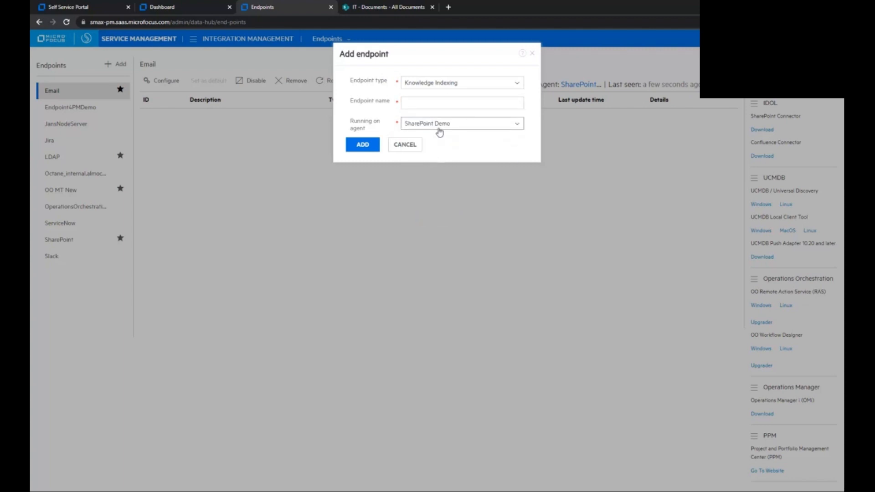
click(439, 127)
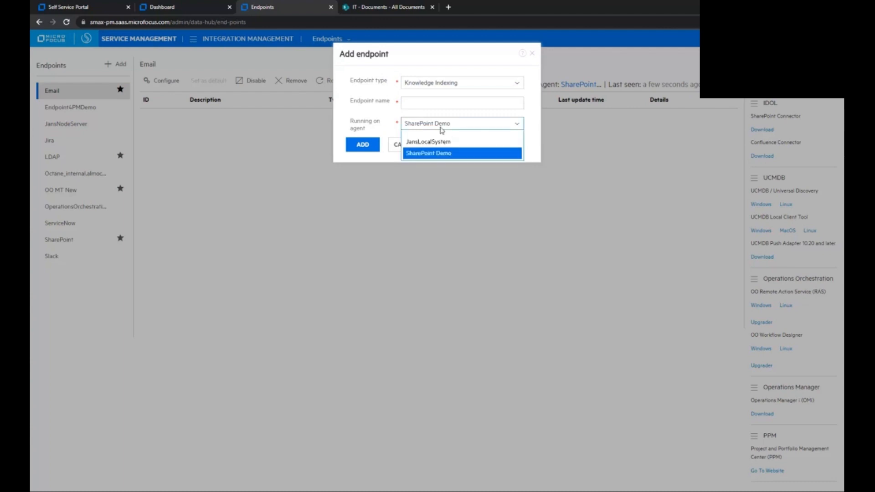
click(391, 121)
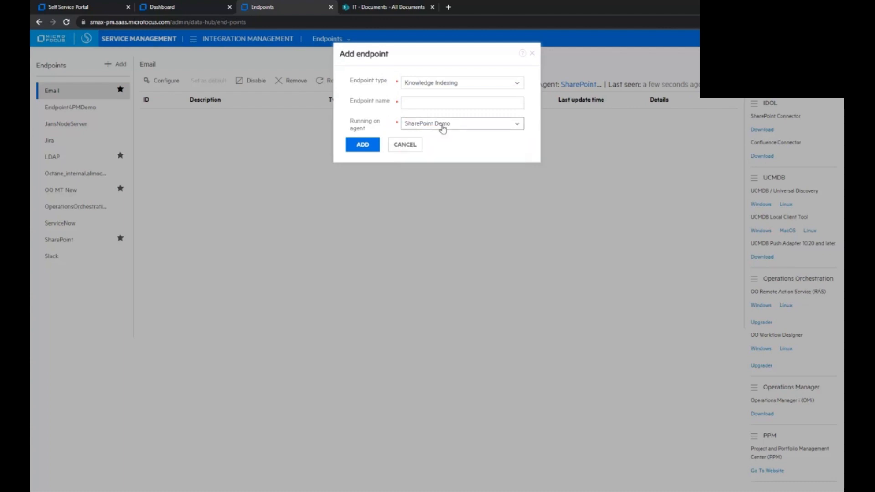
- Name the new endpoint My IDOL endpoint and add it
click(439, 107)
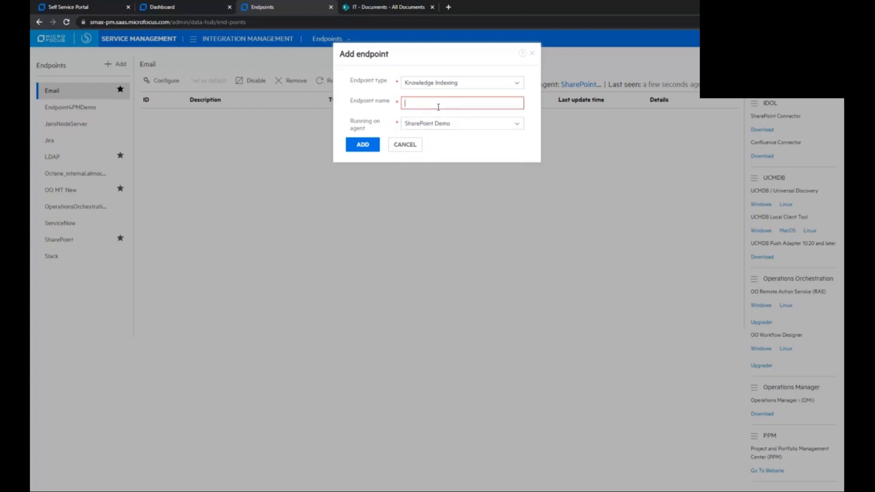
text(My IDOL endpoint)
click(368, 148)
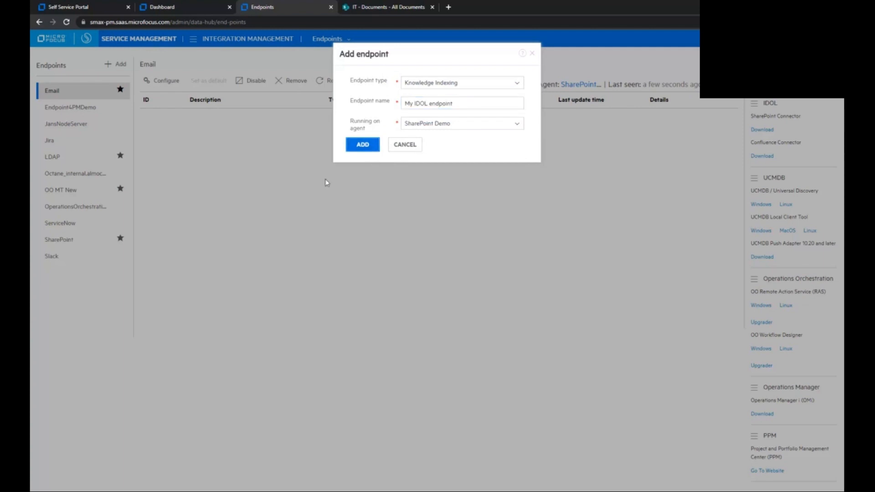
click(363, 145)
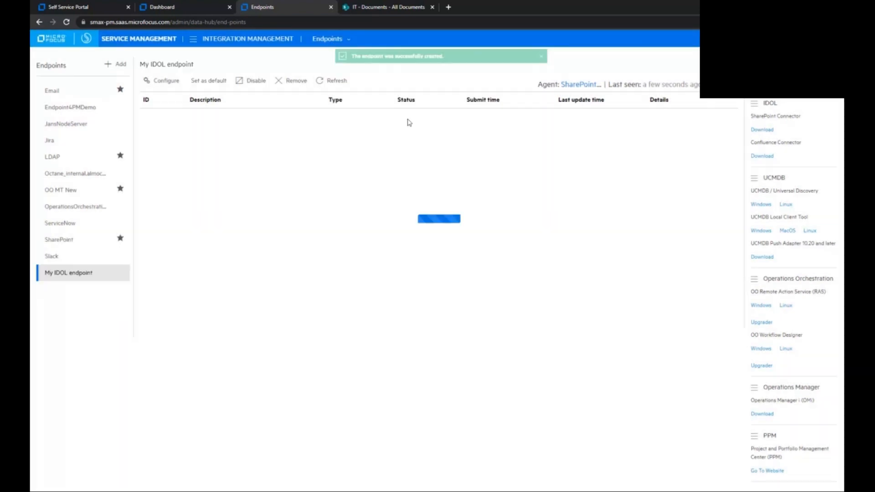
- Open the new endpoint's configuration, close it without saving, and dismiss the error dialog
click(176, 86)
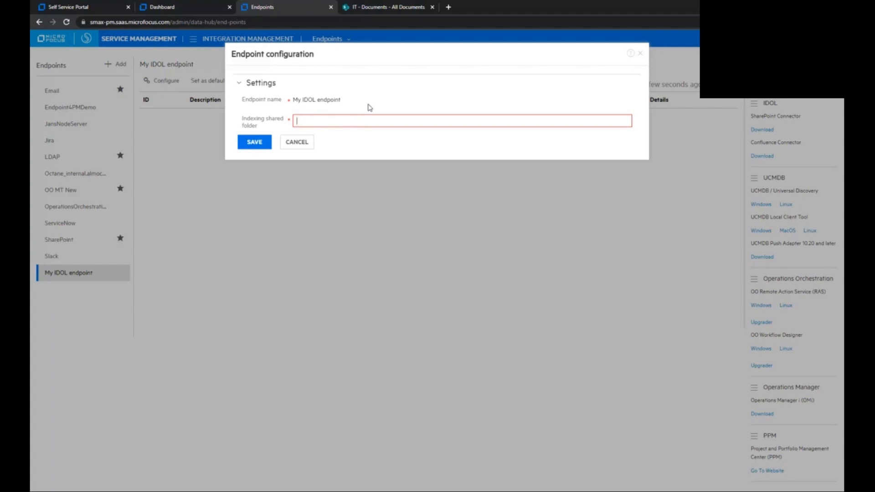
click(297, 143)
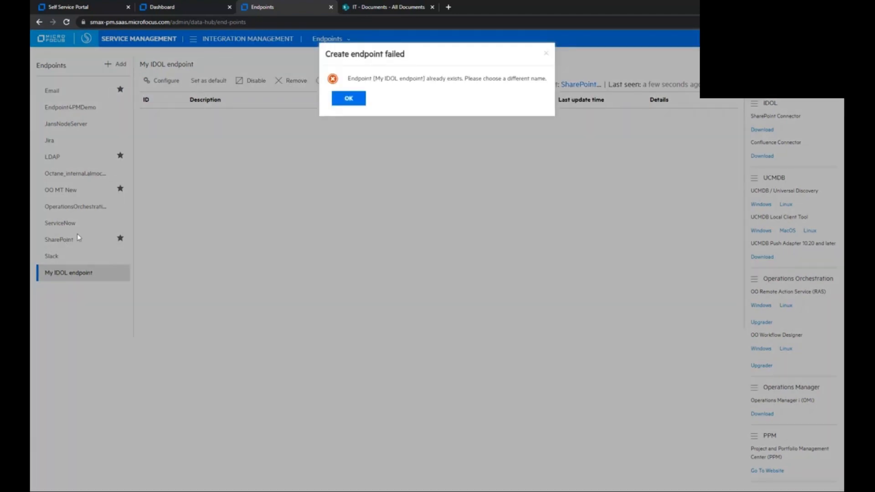
click(353, 98)
- Inspect the SharePoint endpoint's indexing shared folder setting and widen the task Type column
click(73, 240)
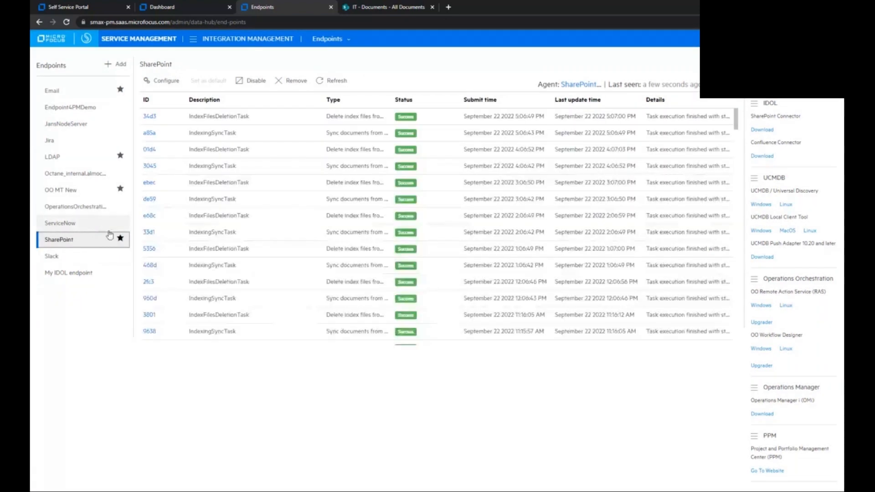
click(162, 81)
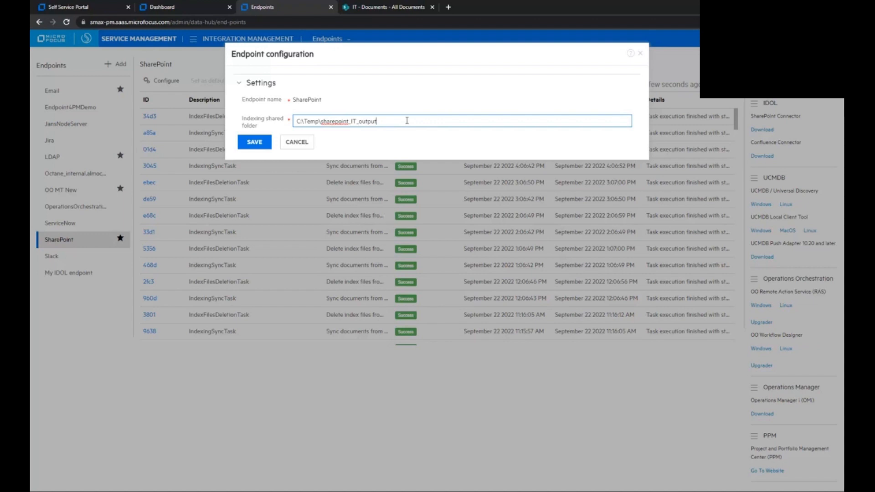
click(296, 142)
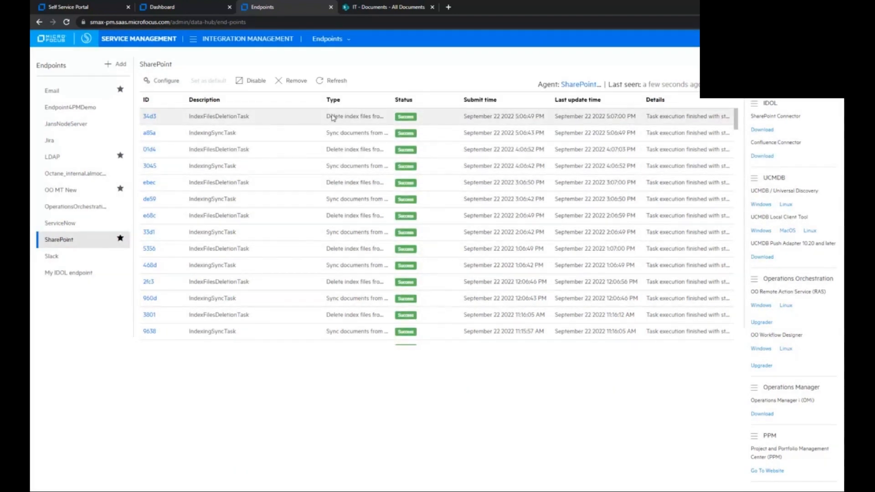
drag(321, 100, 282, 100)
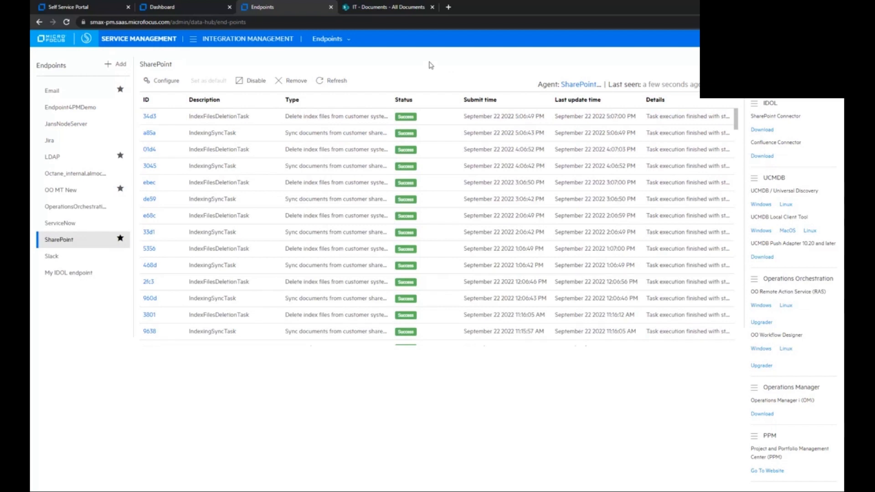
- Search the service management dashboard for evolve to smax
click(391, 8)
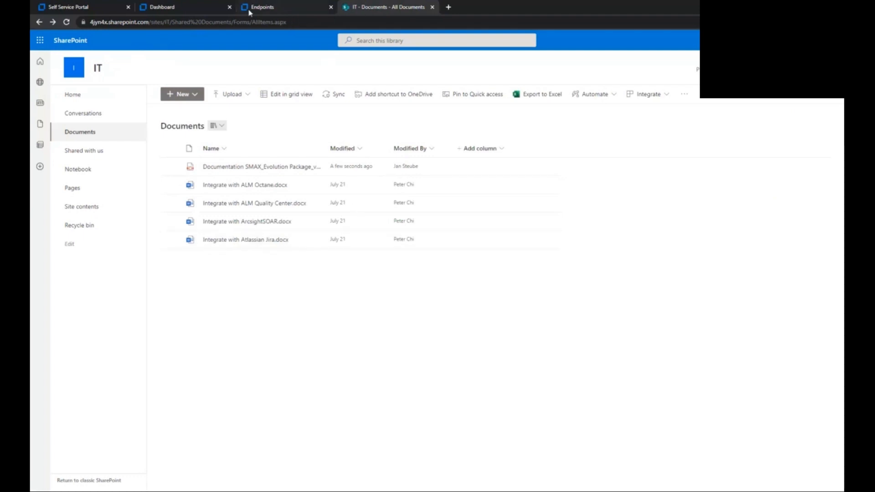
click(176, 9)
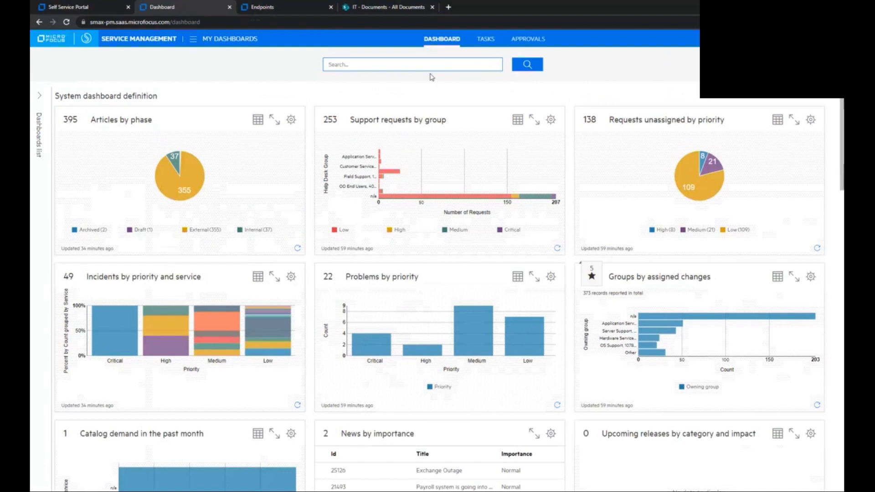
text(evolve to smax)
key(Return)
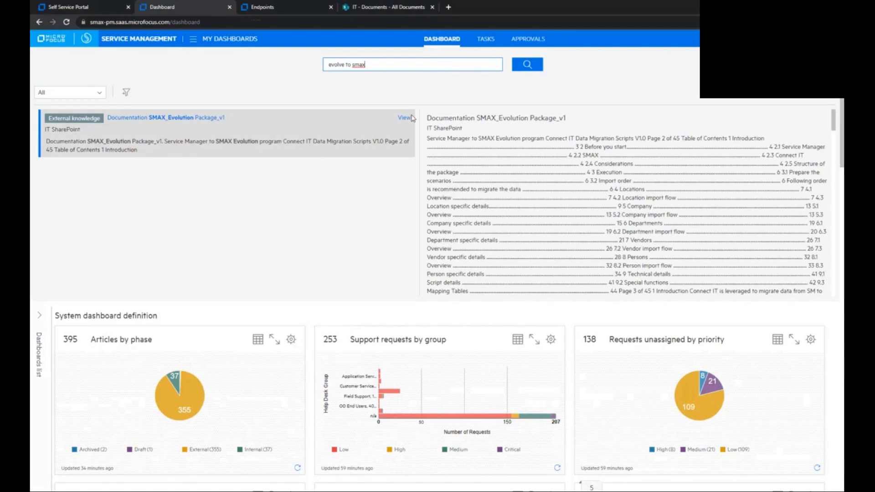
- Open the Documentation SMAX_Evolution Package_v1 result and browse its first pages, then close it
scroll(531, 172, down, 4)
scroll(531, 172, up, 5)
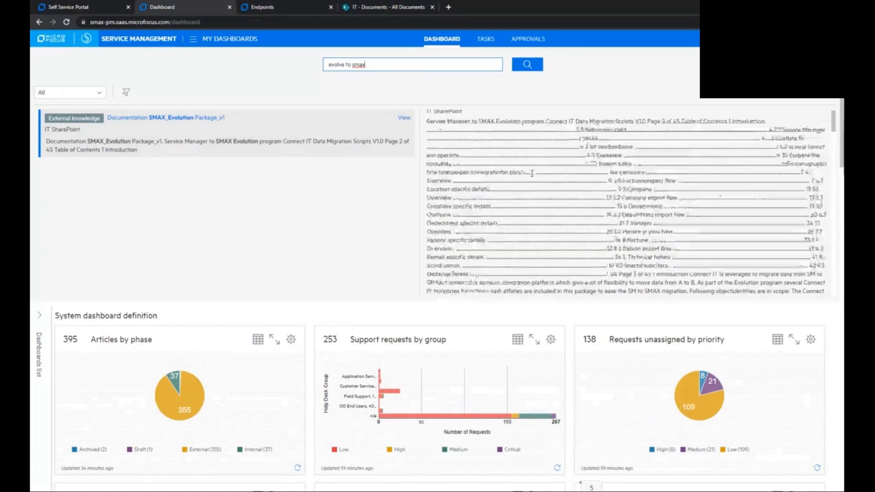
click(404, 117)
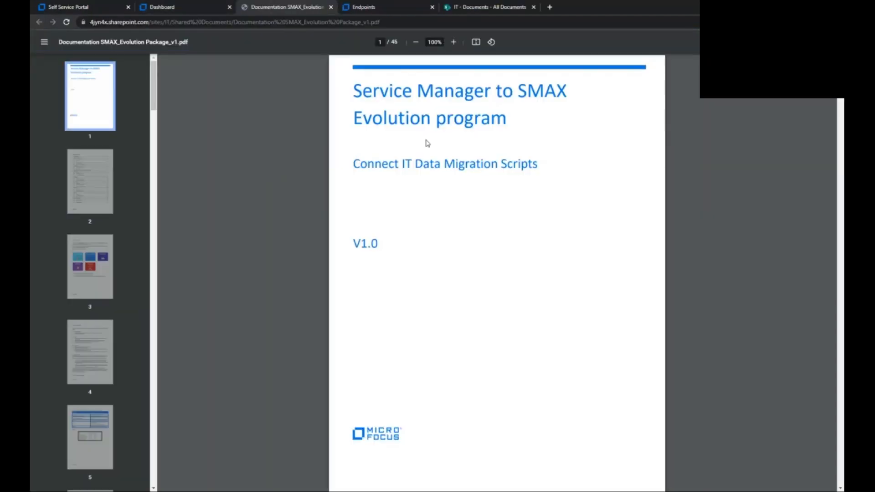
scroll(471, 216, down, 6)
scroll(472, 217, down, 4)
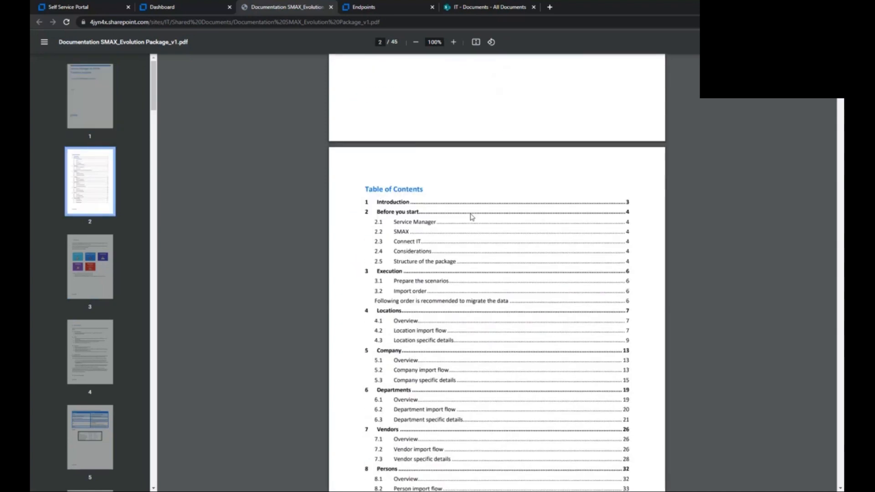
scroll(472, 215, up, 8)
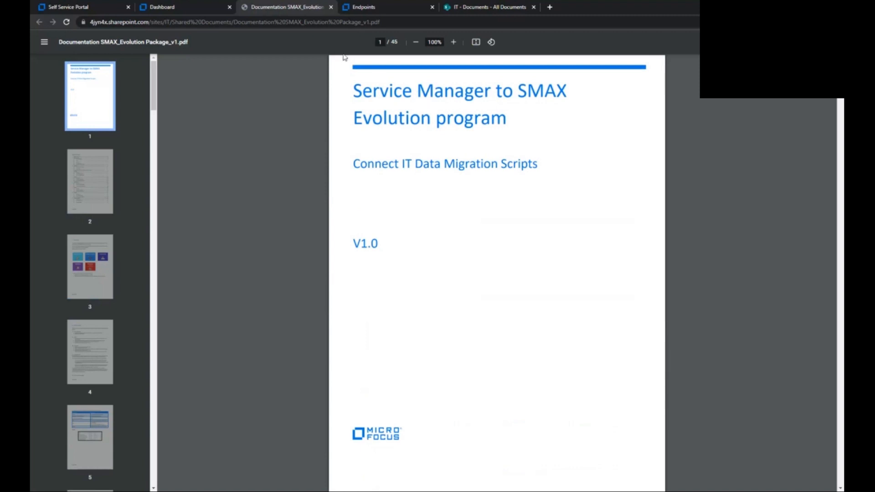
click(331, 7)
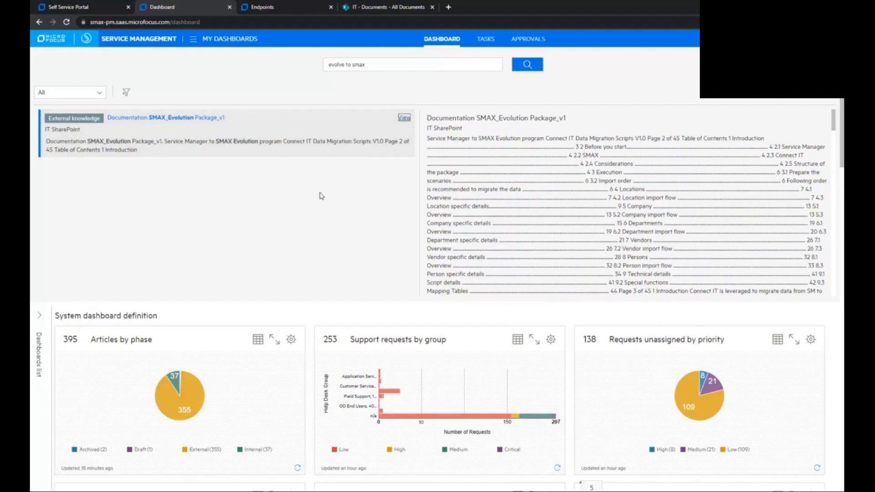
- In the Self Service Portal, rerun the recent search evolve to smax
click(93, 9)
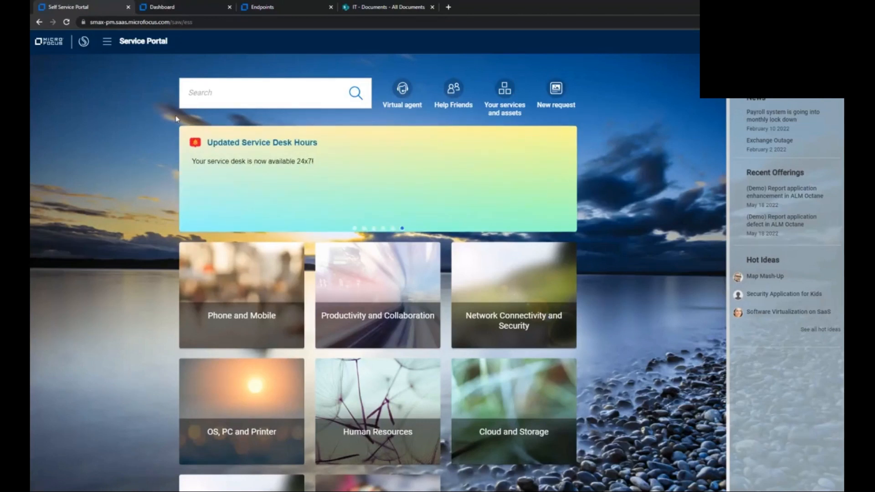
click(189, 102)
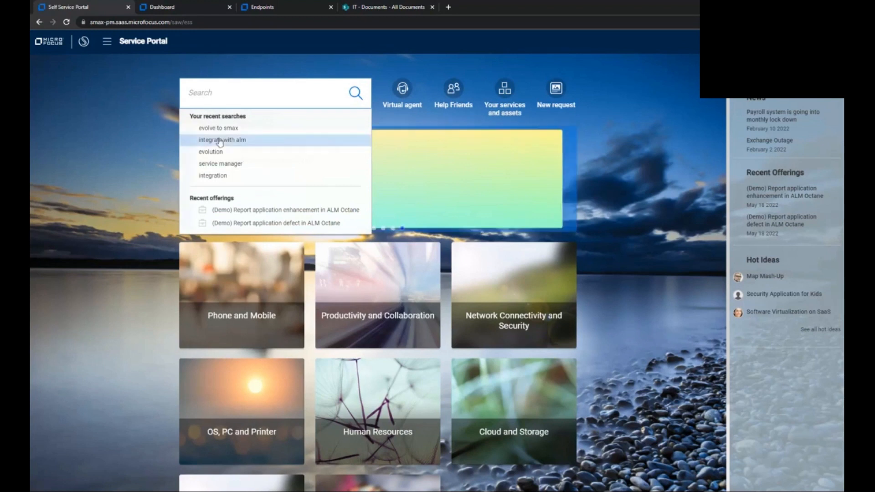
click(224, 130)
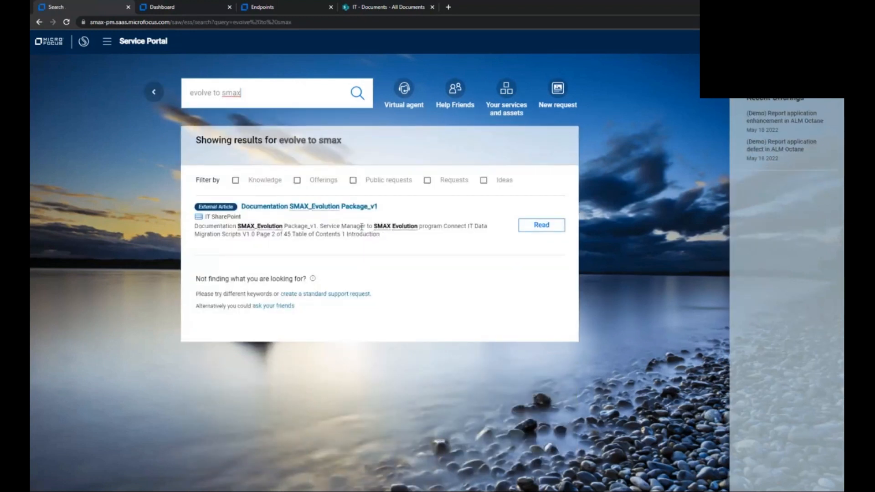
- Return to the portal home and rerun the recent search integrate with alm
click(156, 94)
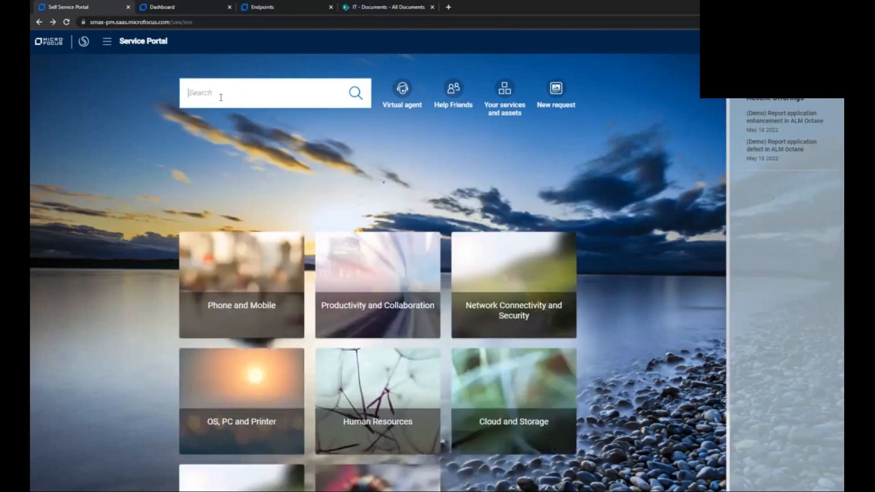
click(231, 96)
click(237, 141)
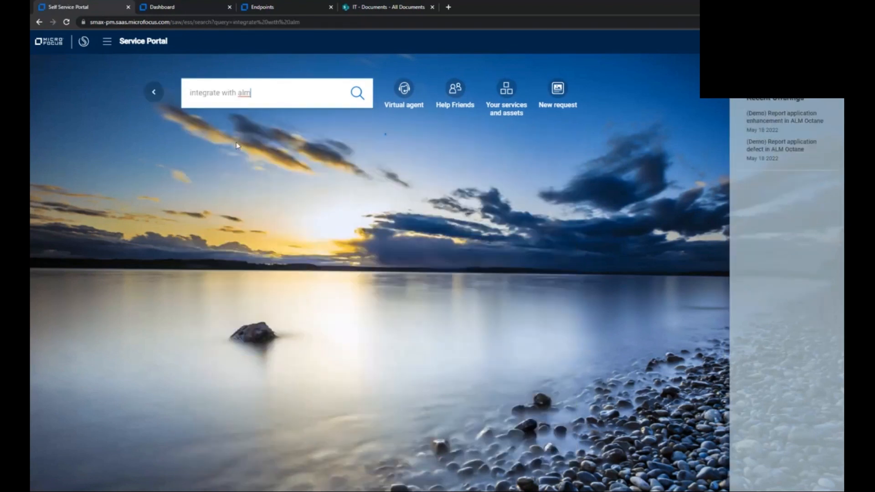